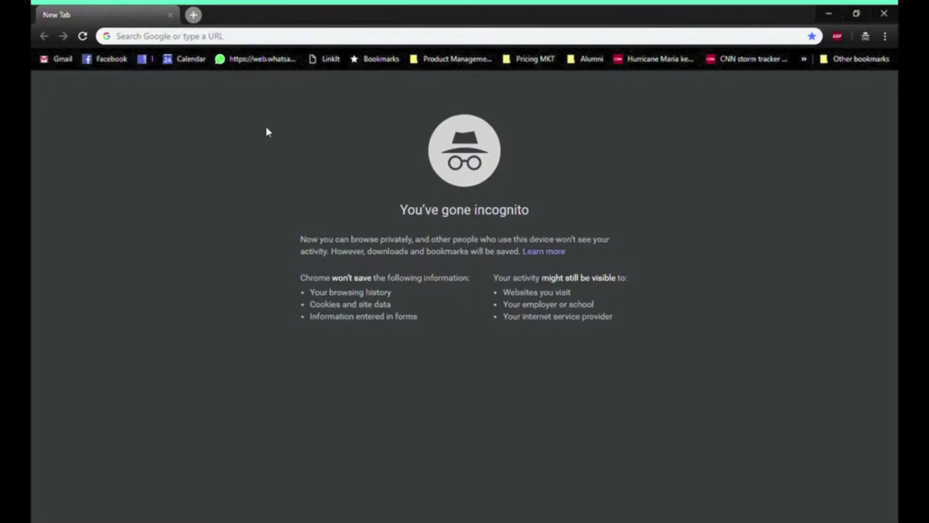
Step: Go to triplogmileage.com in Chrome and open the TripLog for Accountants & Bookkeepers page
{"action": "left_click", "coordinate": [299, 38]}
{"action": "type", "text": "w"}
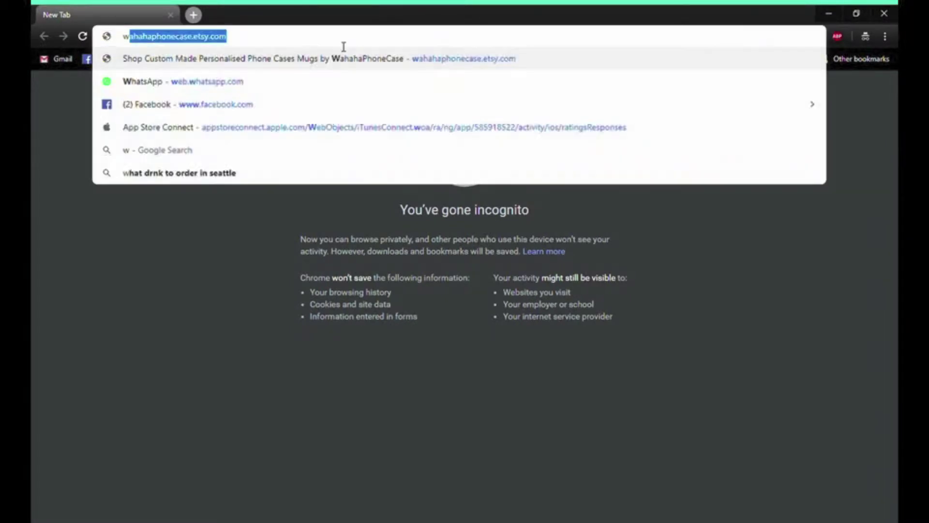
{"action": "type", "text": "ww.triplog"}
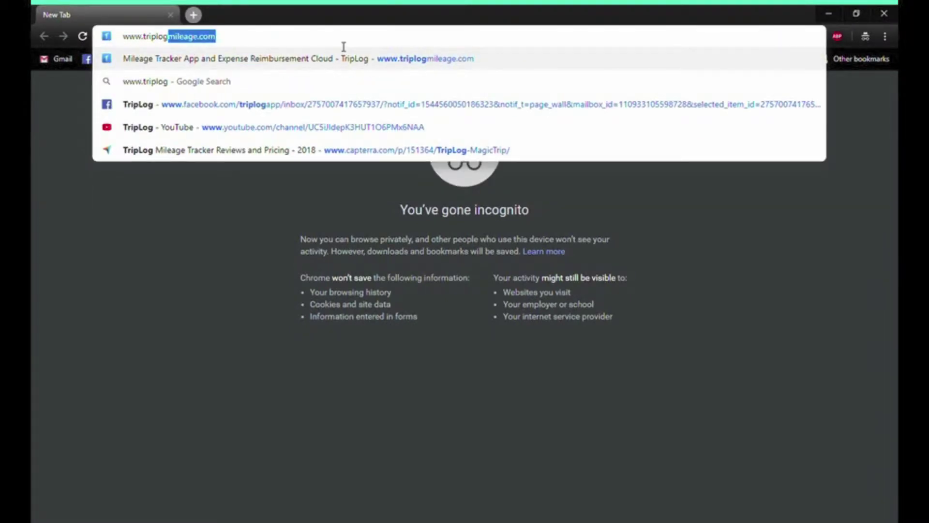
{"action": "key", "text": "Return"}
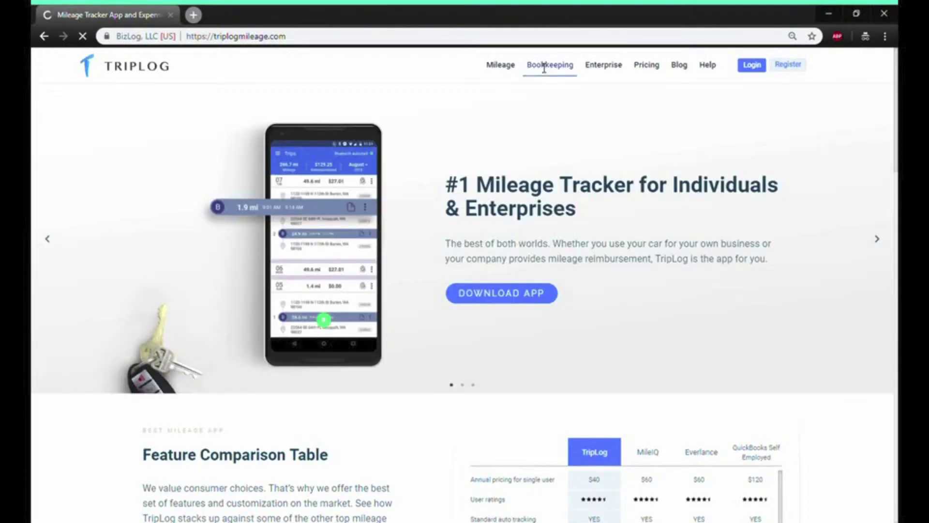
{"action": "mouse_move", "coordinate": [552, 66]}
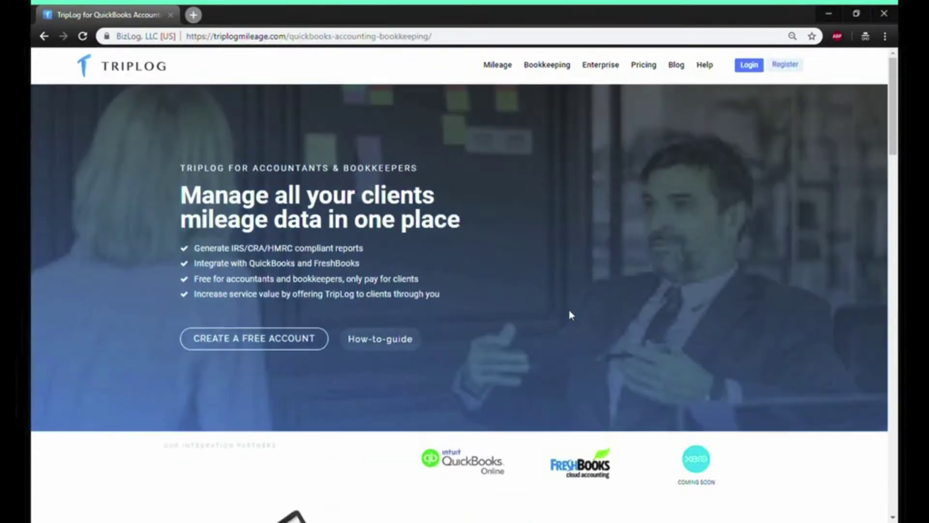
Step: Log in to the TripLog accountant dashboard with the account email and password
{"action": "left_click", "coordinate": [261, 340]}
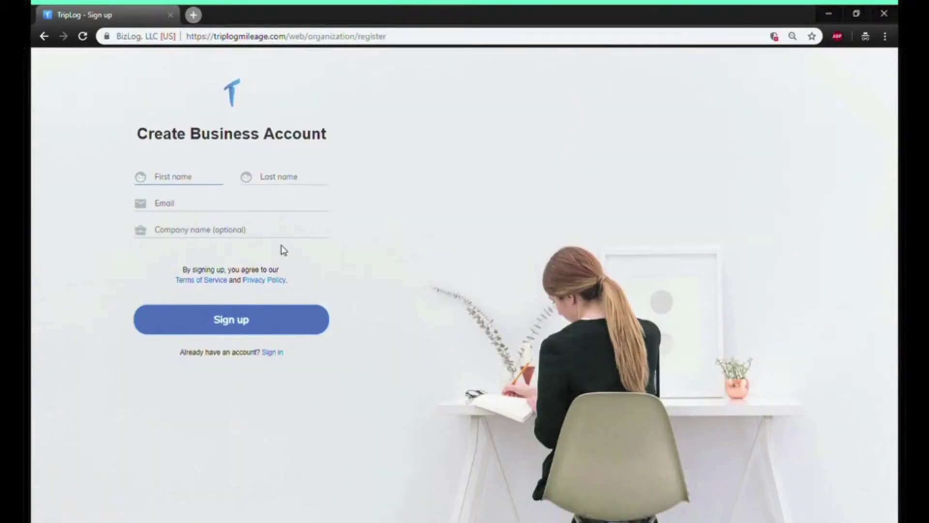
{"action": "left_click", "coordinate": [273, 353]}
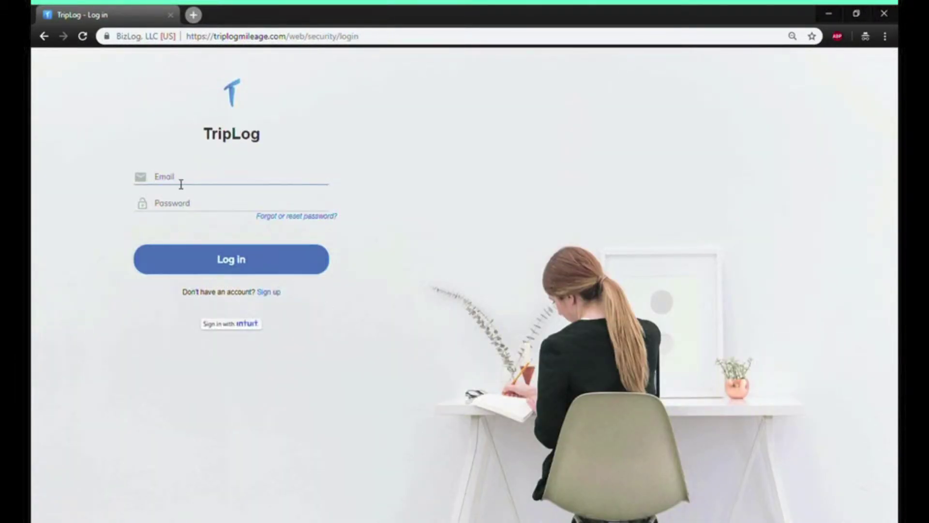
{"action": "type", "text": "d"}
{"action": "key", "text": "Tab"}
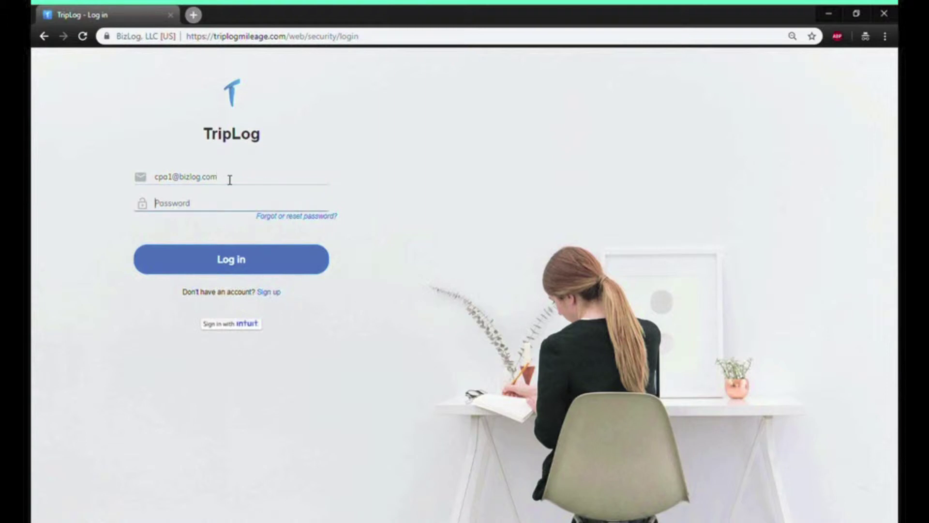
{"action": "key", "text": "ctrl+v"}
{"action": "left_click", "coordinate": [242, 264]}
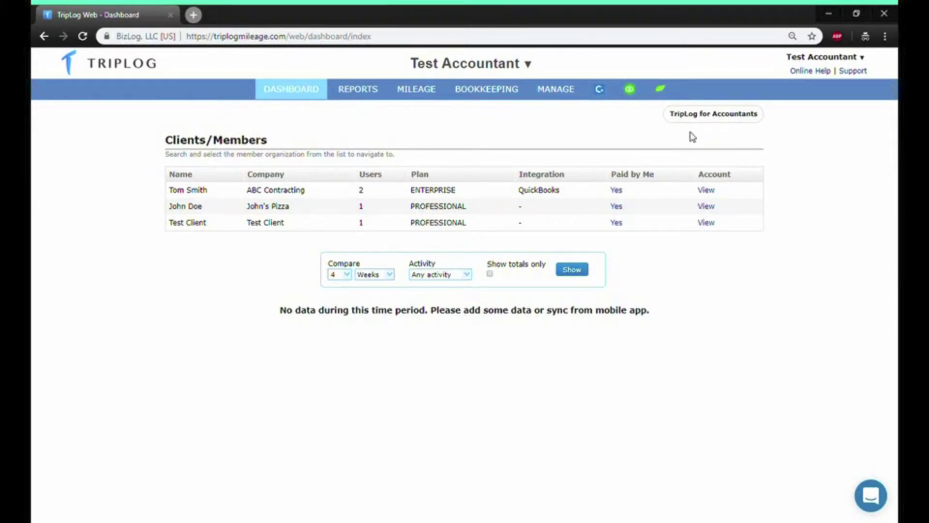
{"action": "left_click", "coordinate": [728, 116]}
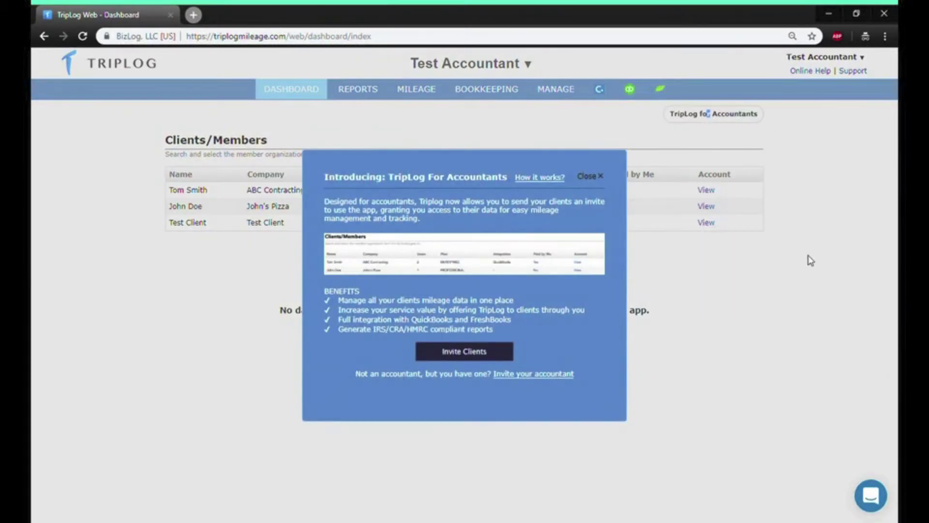
{"action": "left_click", "coordinate": [465, 352]}
{"action": "left_click", "coordinate": [448, 218]}
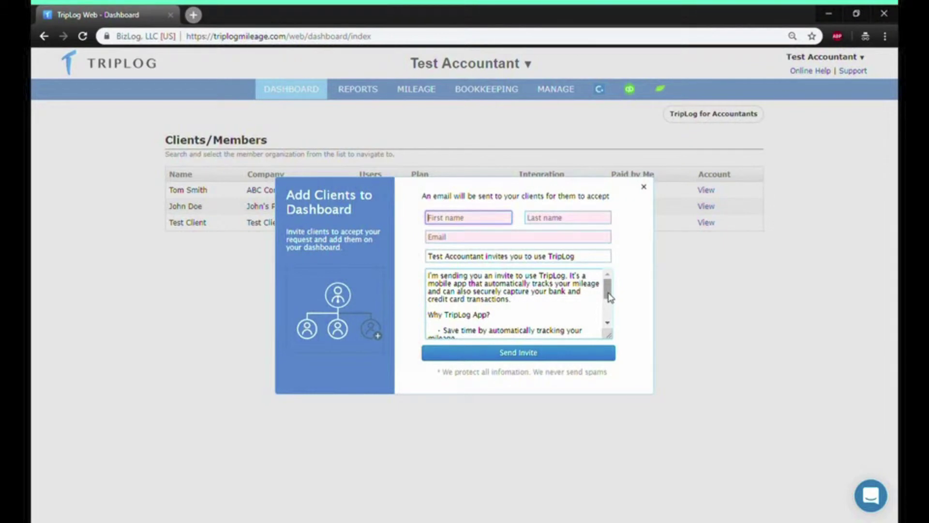
{"action": "left_click_drag", "start_coordinate": [608, 293], "coordinate": [608, 304]}
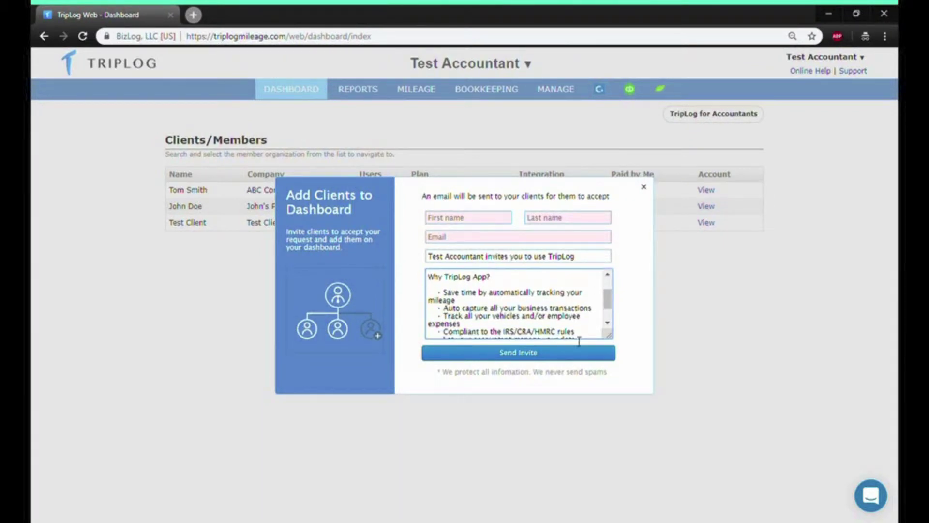
{"action": "left_click", "coordinate": [533, 356]}
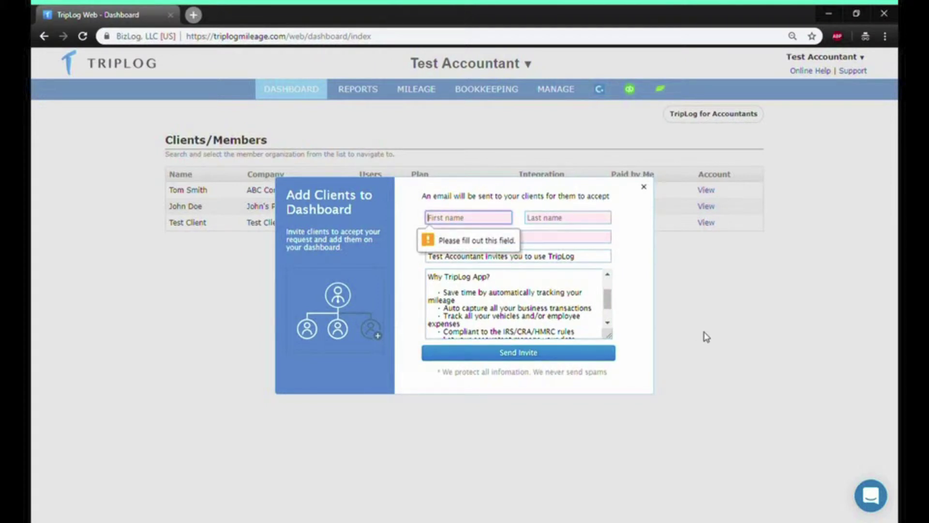
{"action": "left_click", "coordinate": [645, 190]}
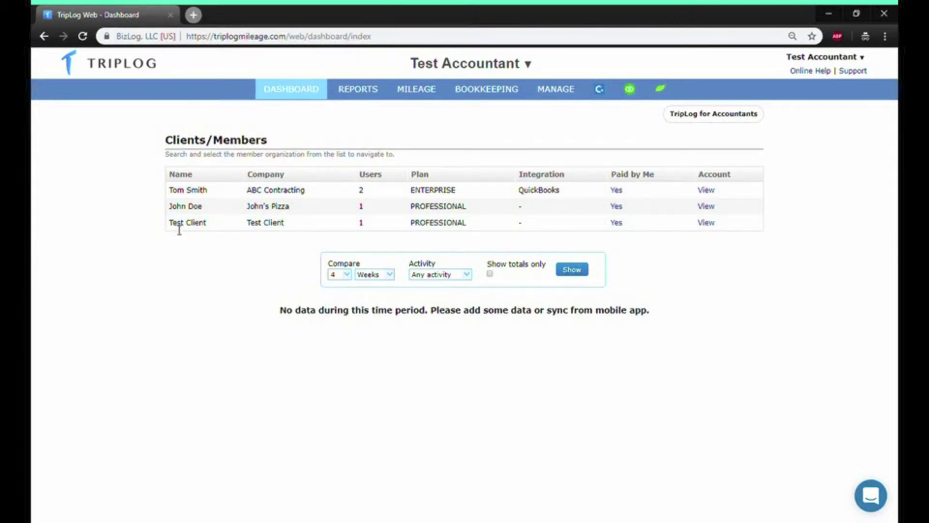
Step: Switch to the ABC Contracting account and view its Reports page
{"action": "left_click", "coordinate": [529, 65]}
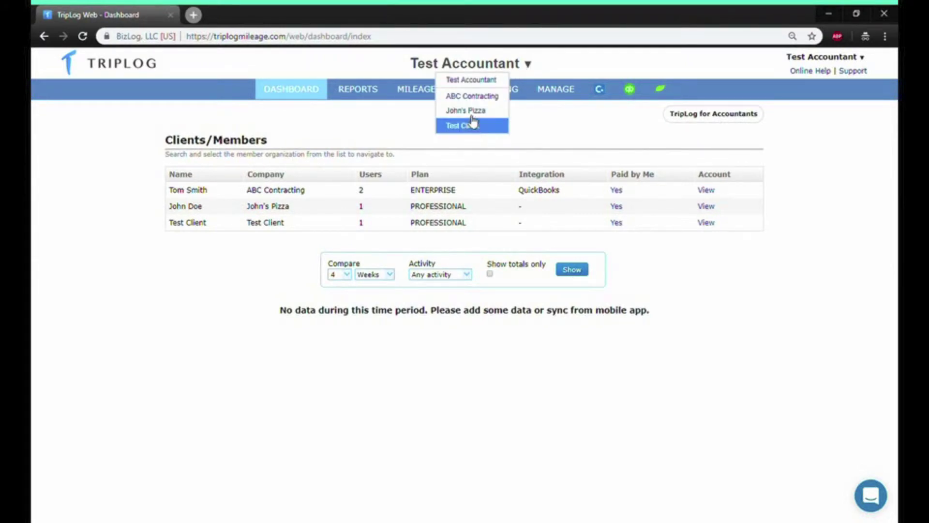
{"action": "left_click", "coordinate": [475, 99]}
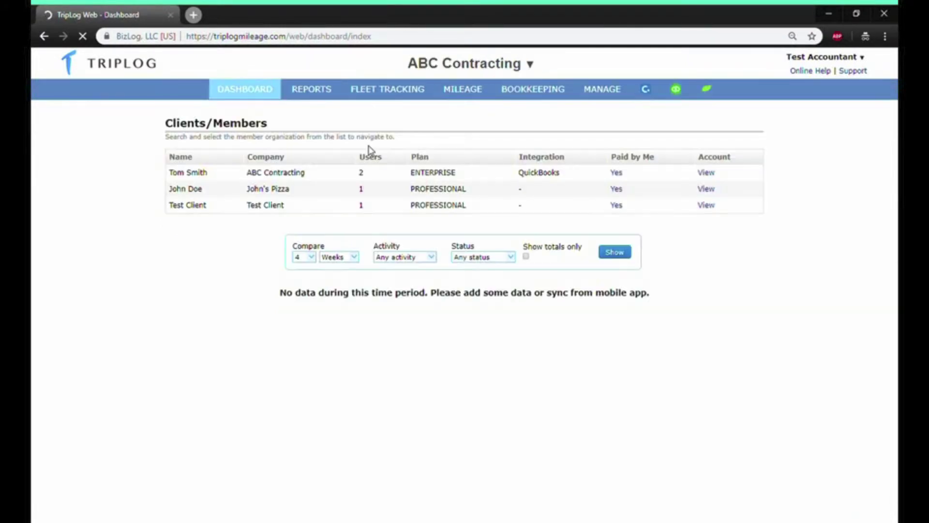
{"action": "left_click", "coordinate": [315, 89]}
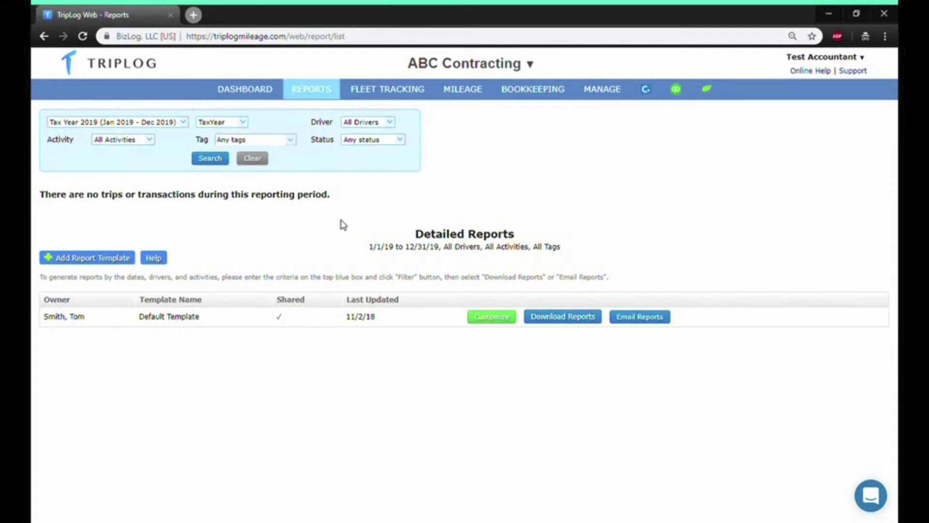
{"action": "left_click", "coordinate": [492, 316]}
{"action": "scroll", "coordinate": [516, 365], "scroll_direction": "down", "scroll_amount": 5}
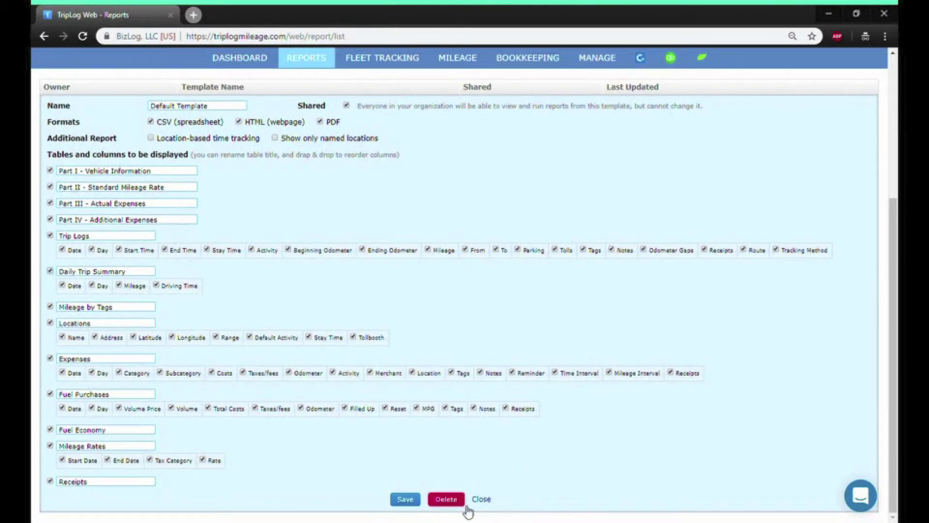
{"action": "left_click", "coordinate": [481, 499]}
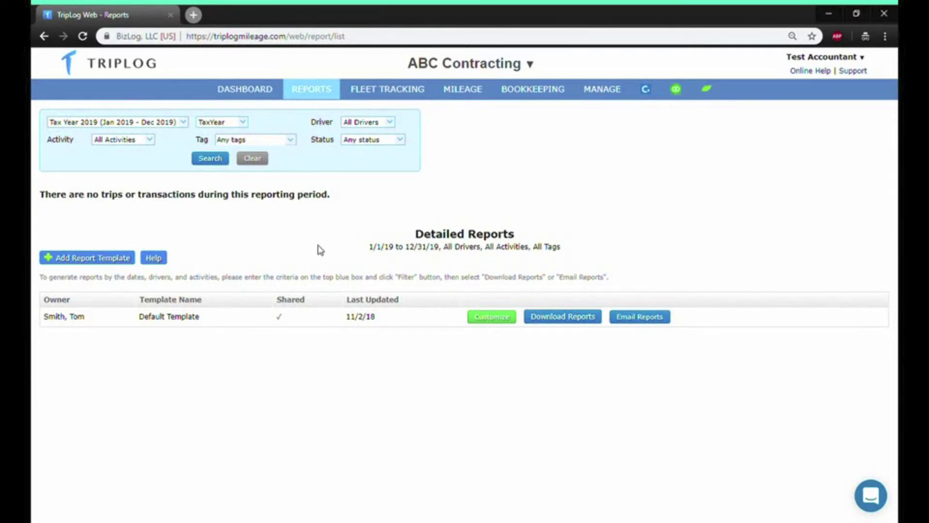
{"action": "mouse_move", "coordinate": [464, 92]}
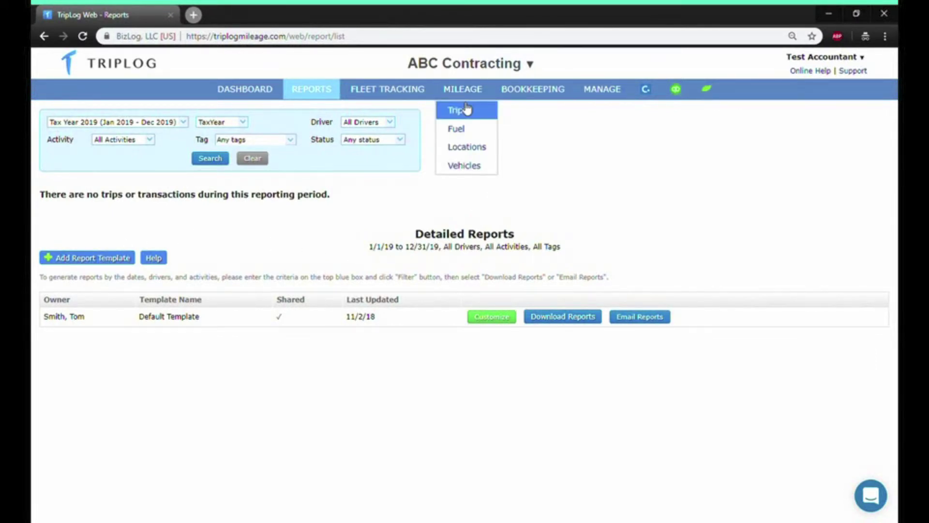
Step: Open ABC Contracting's trips list and add a note to the first trip
{"action": "left_click", "coordinate": [466, 109]}
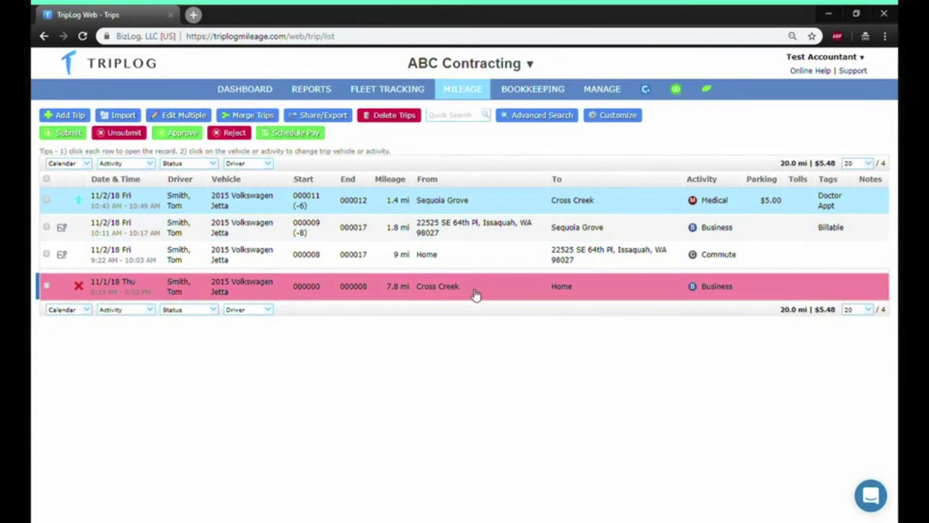
{"action": "left_click", "coordinate": [122, 213]}
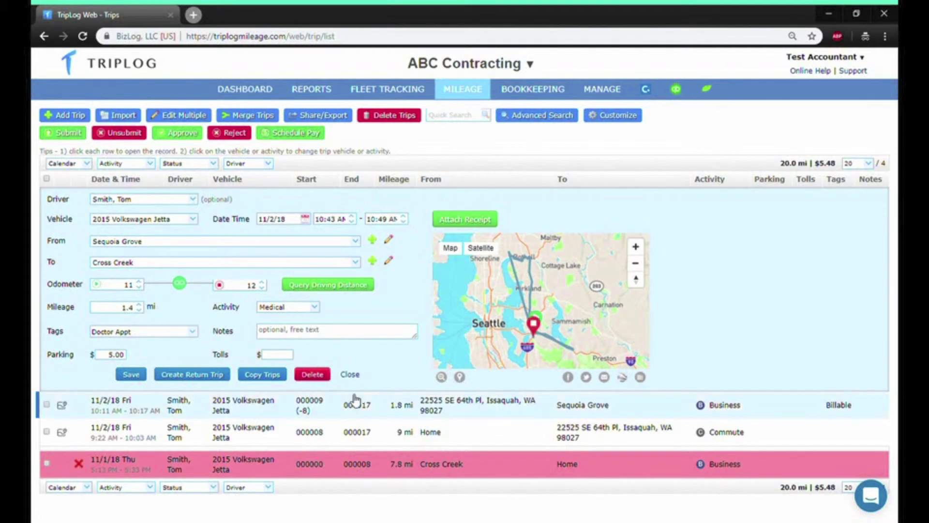
{"action": "left_click", "coordinate": [297, 336]}
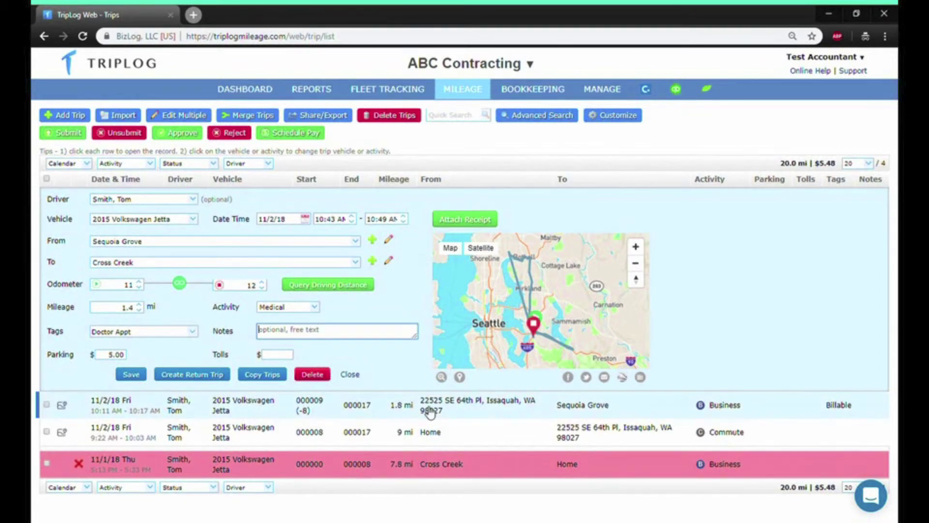
{"action": "left_click", "coordinate": [349, 375]}
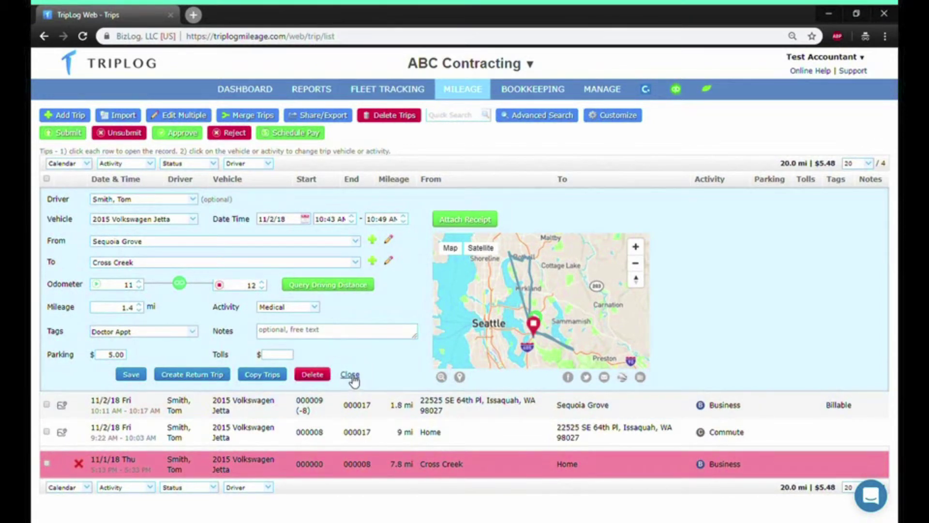
{"action": "left_click", "coordinate": [351, 375]}
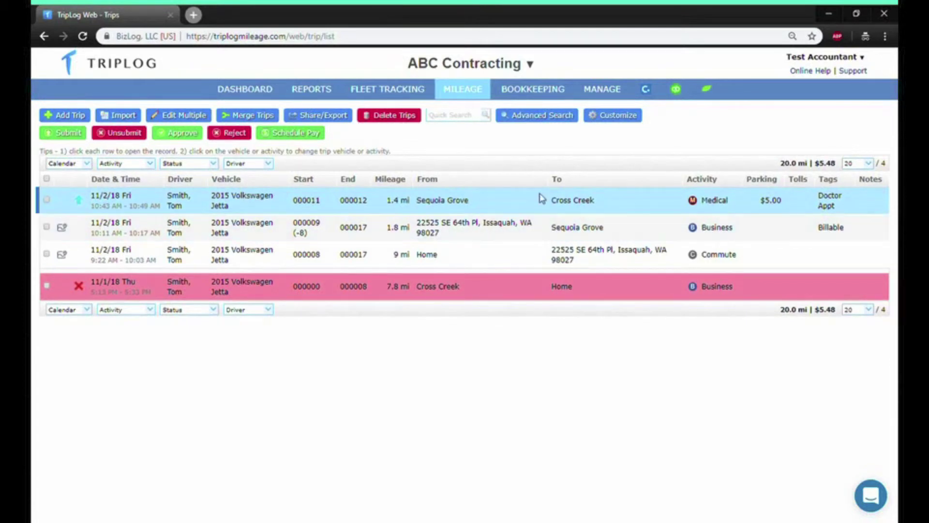
{"action": "mouse_move", "coordinate": [530, 96]}
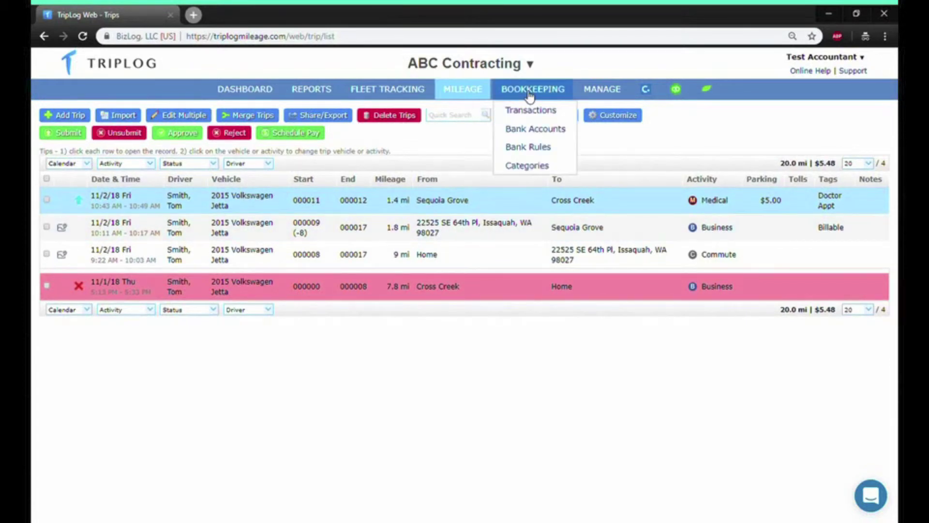
Step: Go from Bookkeeping's Bank Accounts and Transactions to the Bank Rules page
{"action": "left_click", "coordinate": [528, 130]}
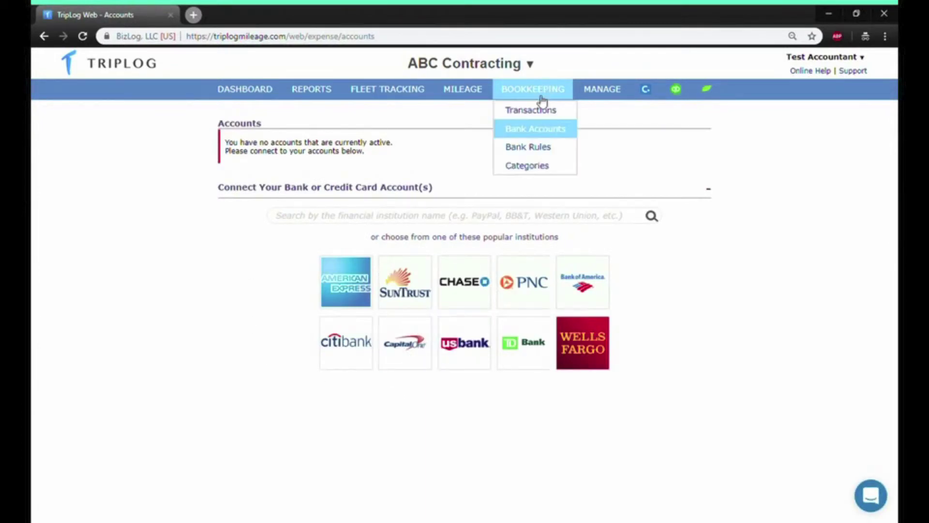
{"action": "left_click", "coordinate": [530, 109]}
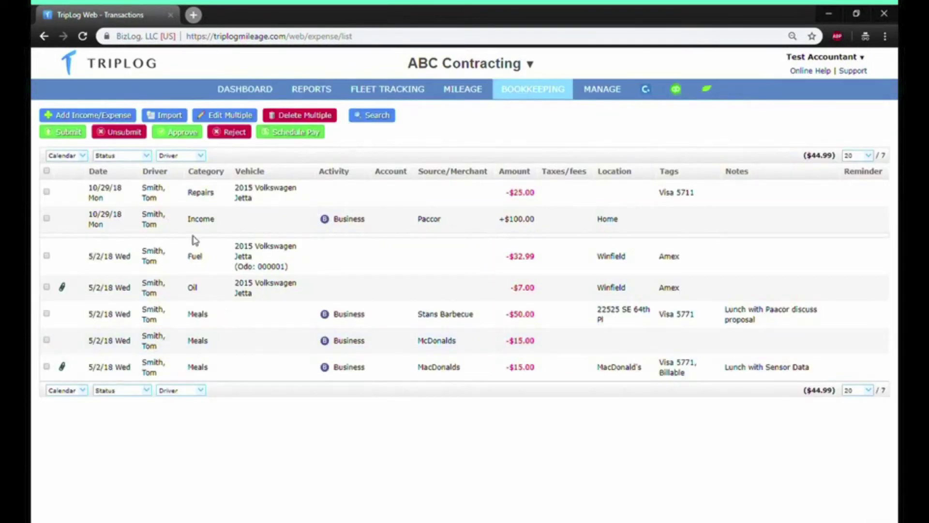
{"action": "mouse_move", "coordinate": [543, 93]}
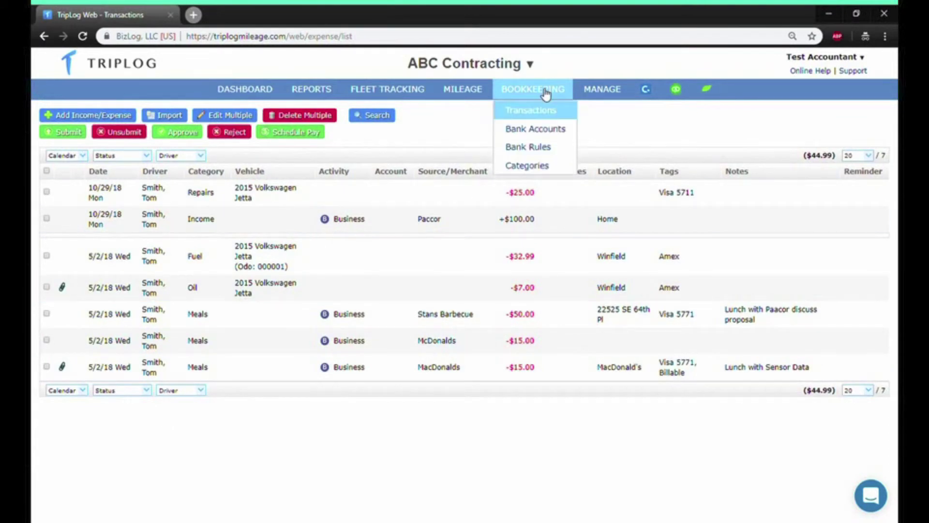
{"action": "left_click", "coordinate": [536, 147]}
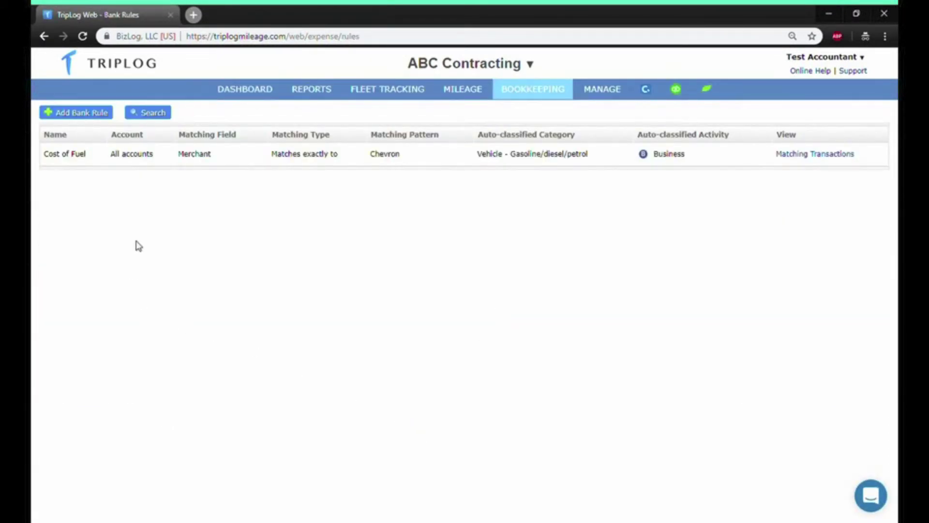
Step: Save the Cost of Fuel rule (Chevron to Vehicle - Gasoline/diesel/petrol) and apply it to previous transactions
{"action": "left_click", "coordinate": [74, 155]}
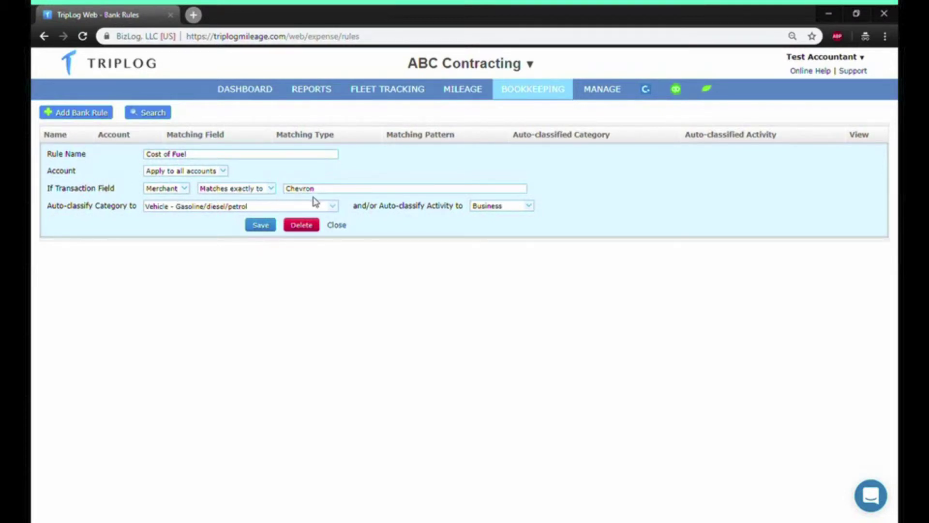
{"action": "left_click_drag", "start_coordinate": [330, 193], "coordinate": [257, 183]}
{"action": "left_click", "coordinate": [335, 208]}
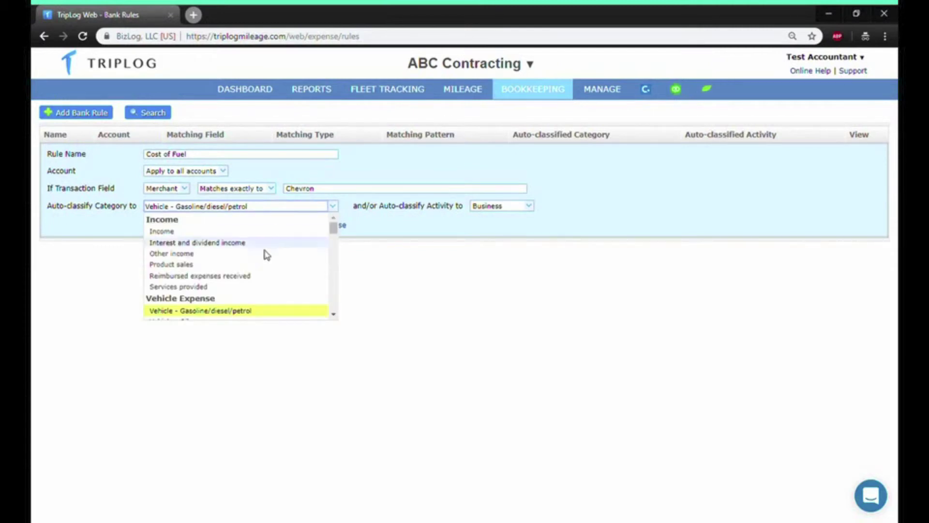
{"action": "left_click", "coordinate": [245, 312]}
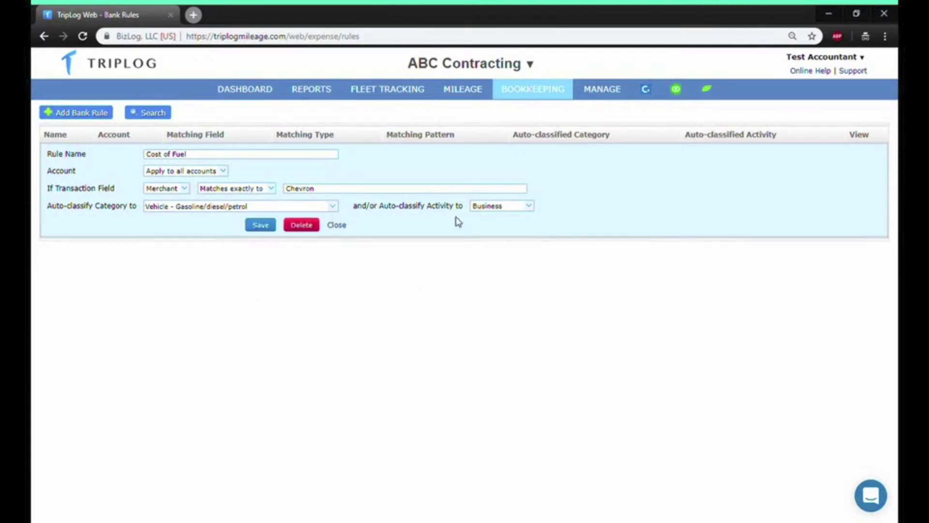
{"action": "left_click", "coordinate": [259, 227]}
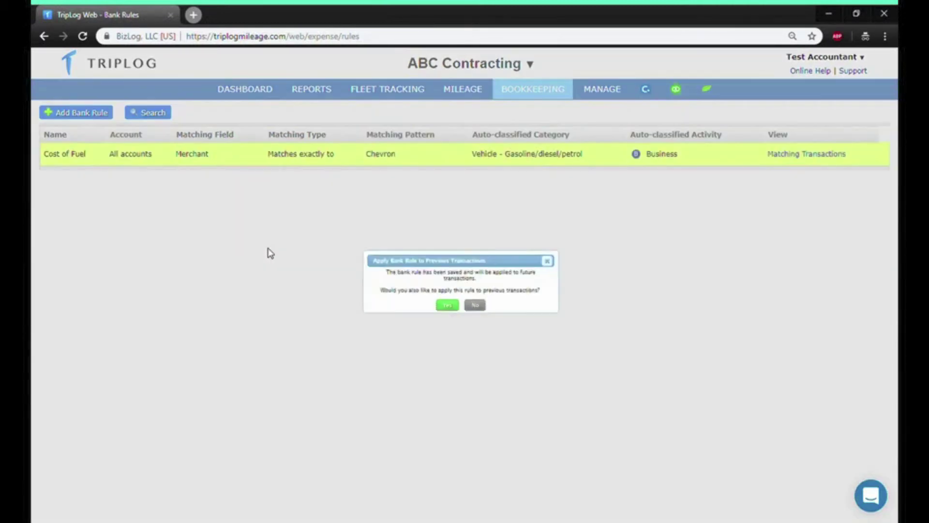
{"action": "left_click", "coordinate": [448, 302]}
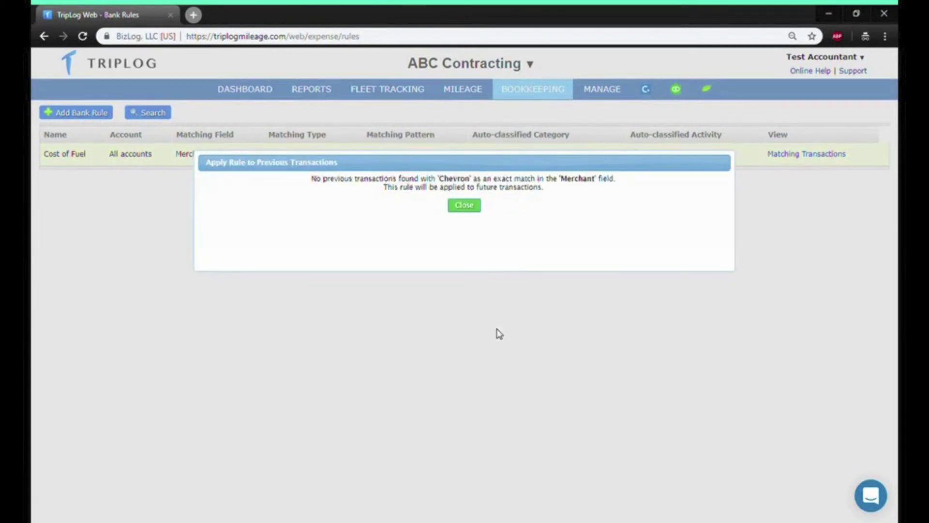
{"action": "left_click", "coordinate": [462, 208]}
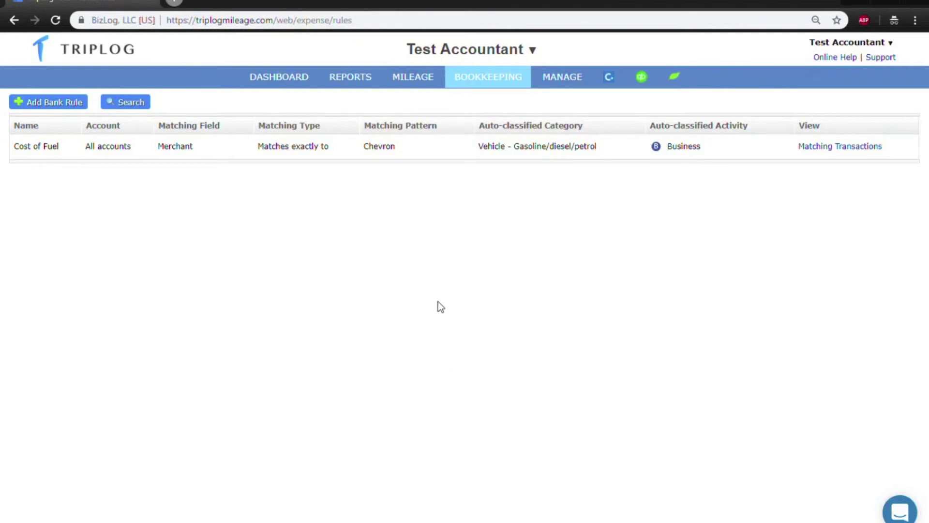
Step: Connect ABC Contracting to QuickBooks from the QuickBooks Expenses upload page
{"action": "left_click", "coordinate": [648, 79]}
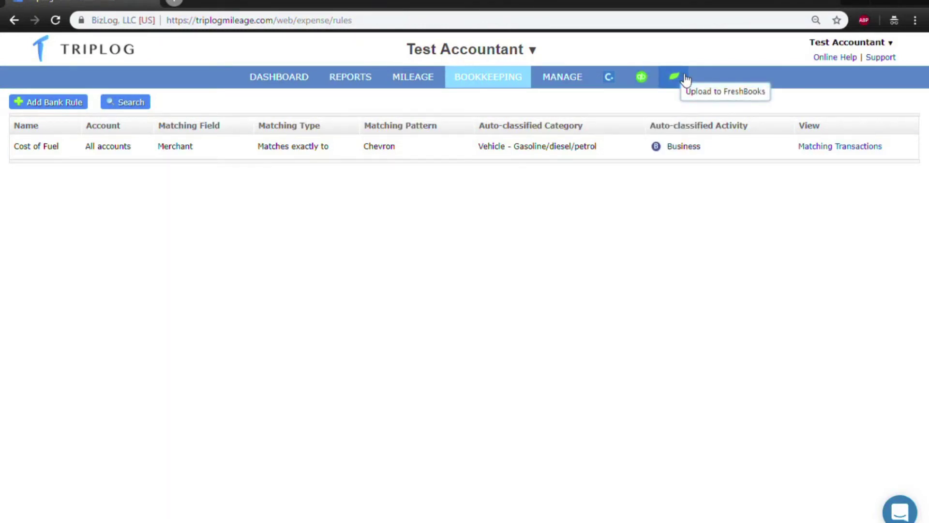
{"action": "mouse_move", "coordinate": [658, 77]}
{"action": "left_click", "coordinate": [642, 97]}
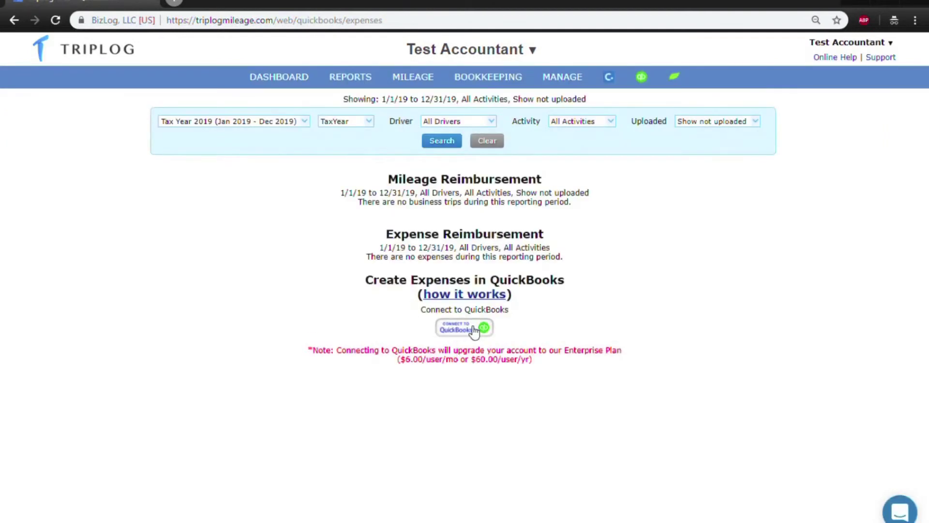
{"action": "left_click", "coordinate": [474, 331]}
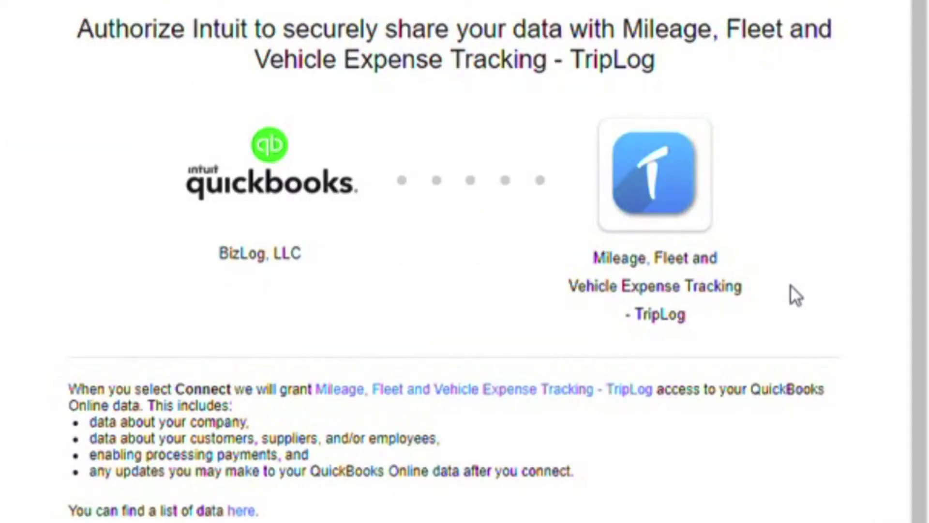
{"action": "scroll", "coordinate": [781, 391], "scroll_direction": "down", "scroll_amount": 2}
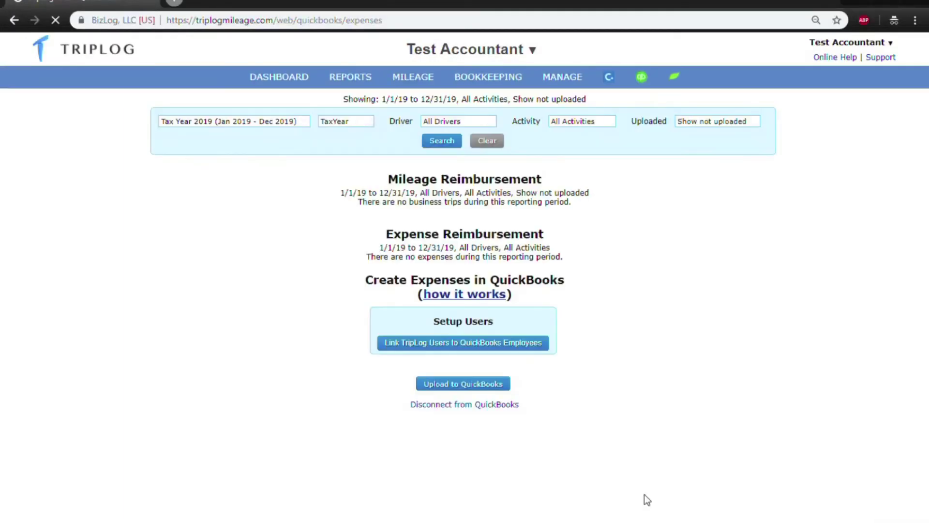
Step: Open the QuickBooks Mileage Invoices page and switch to the Test Accountant's own account
{"action": "mouse_move", "coordinate": [642, 77]}
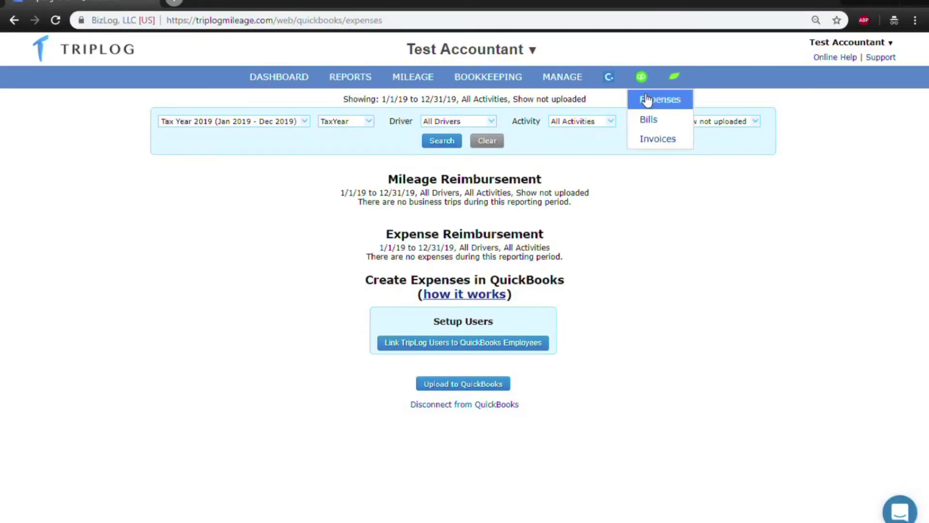
{"action": "left_click", "coordinate": [651, 141]}
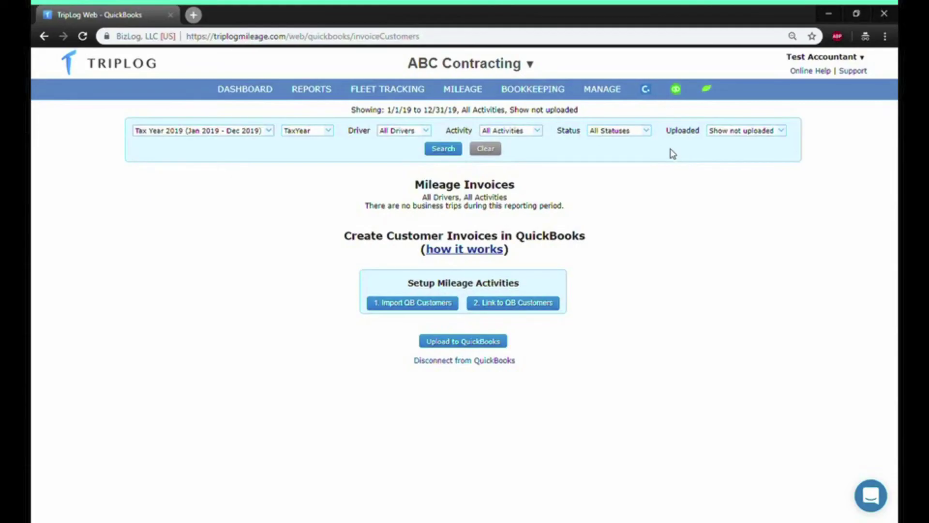
{"action": "left_click", "coordinate": [602, 90]}
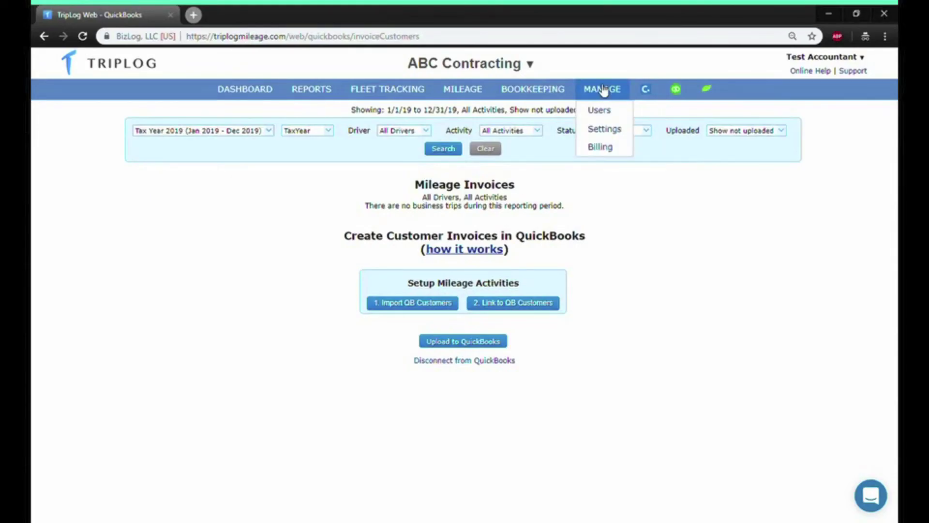
{"action": "left_click", "coordinate": [532, 67]}
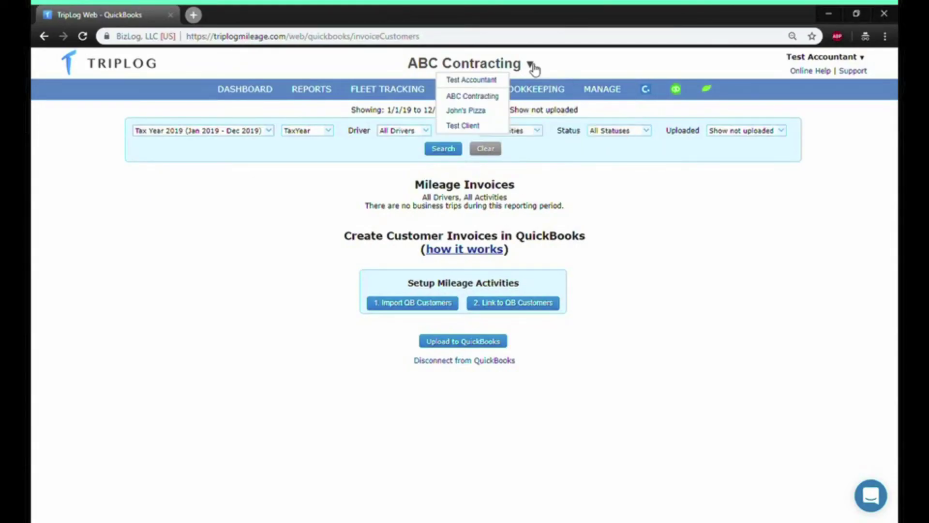
{"action": "left_click", "coordinate": [486, 83]}
{"action": "left_click", "coordinate": [557, 89]}
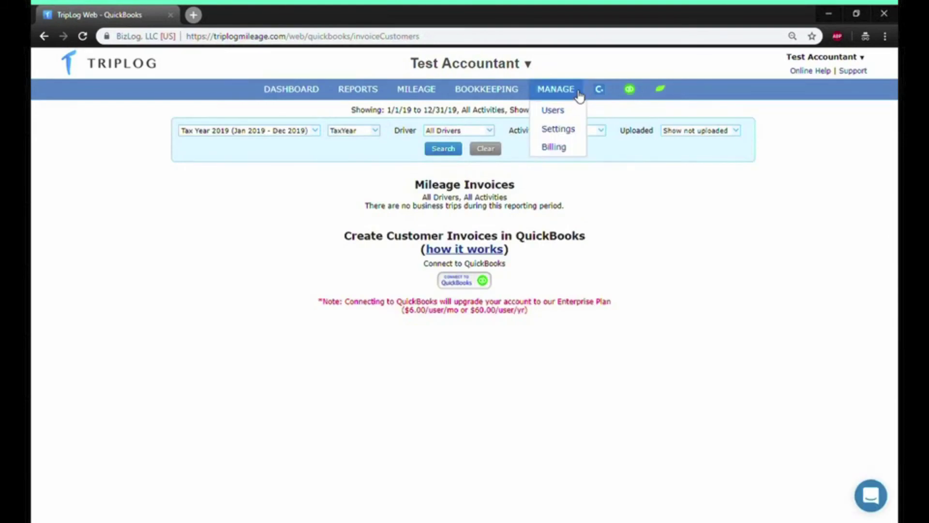
Step: Set Test Client's Paid by Me to NO on the Current Bill page
{"action": "left_click", "coordinate": [564, 145]}
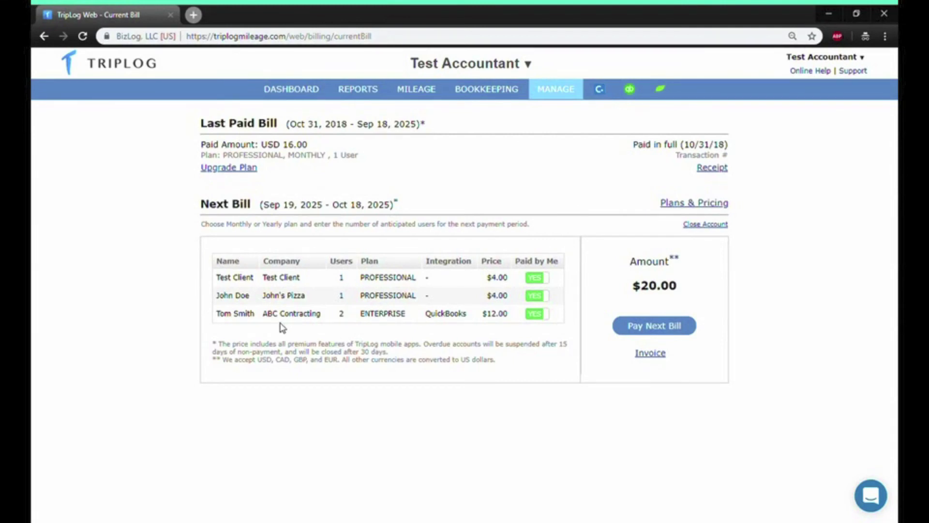
{"action": "left_click", "coordinate": [545, 278]}
{"action": "left_click", "coordinate": [537, 280]}
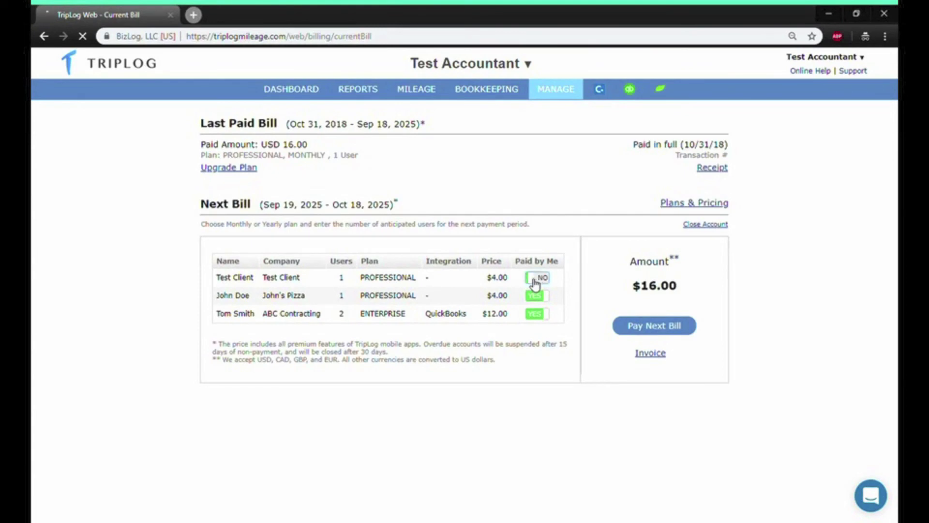